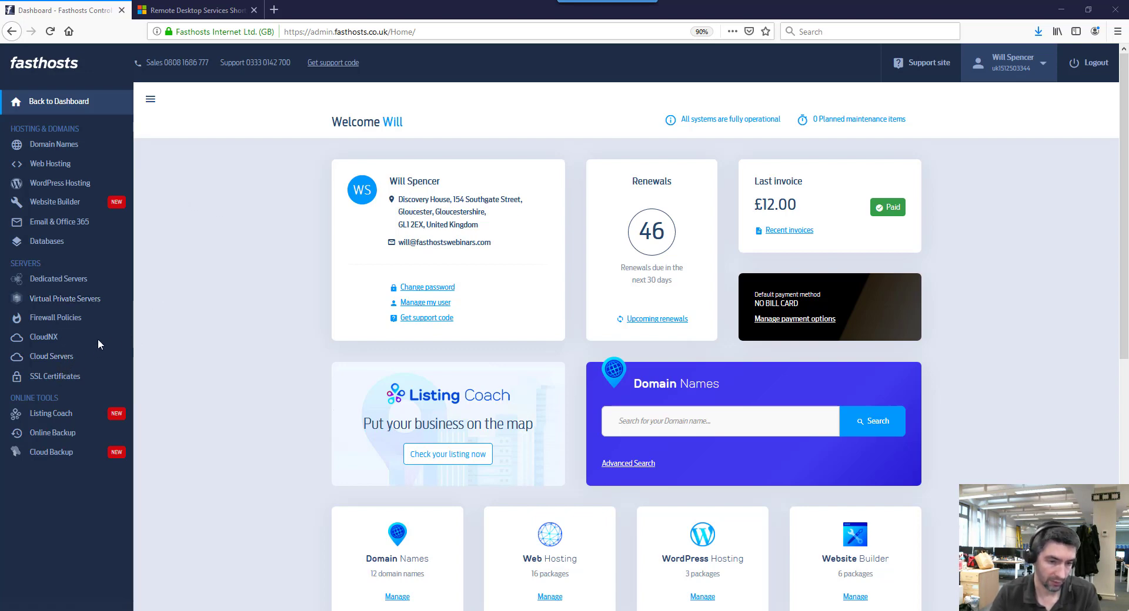
{"action": "left_click", "coordinate": [79, 281]}
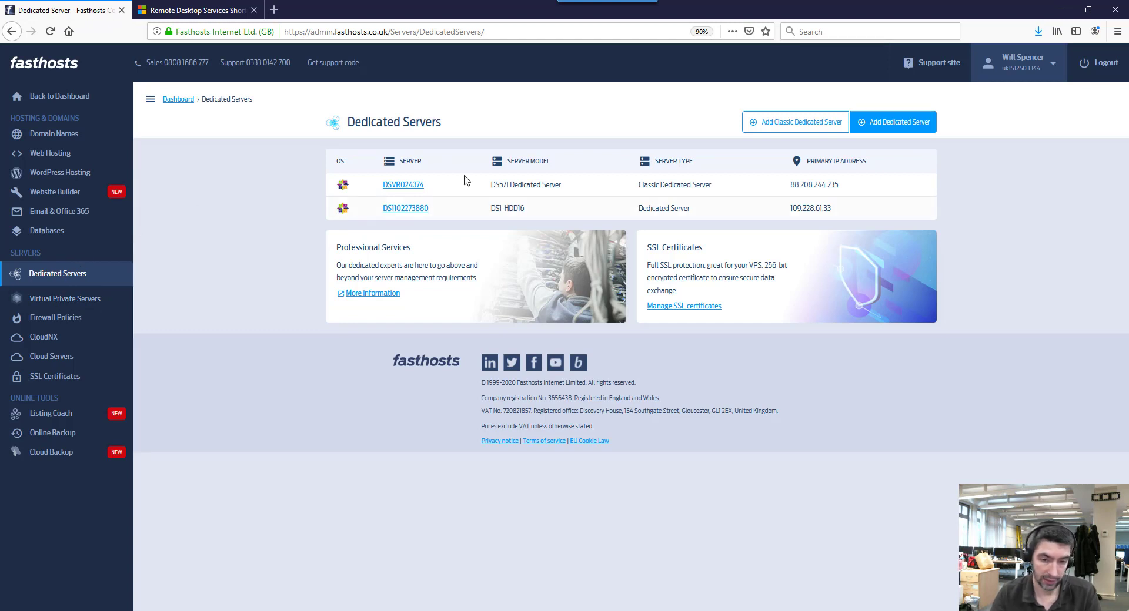
{"action": "left_click", "coordinate": [419, 217]}
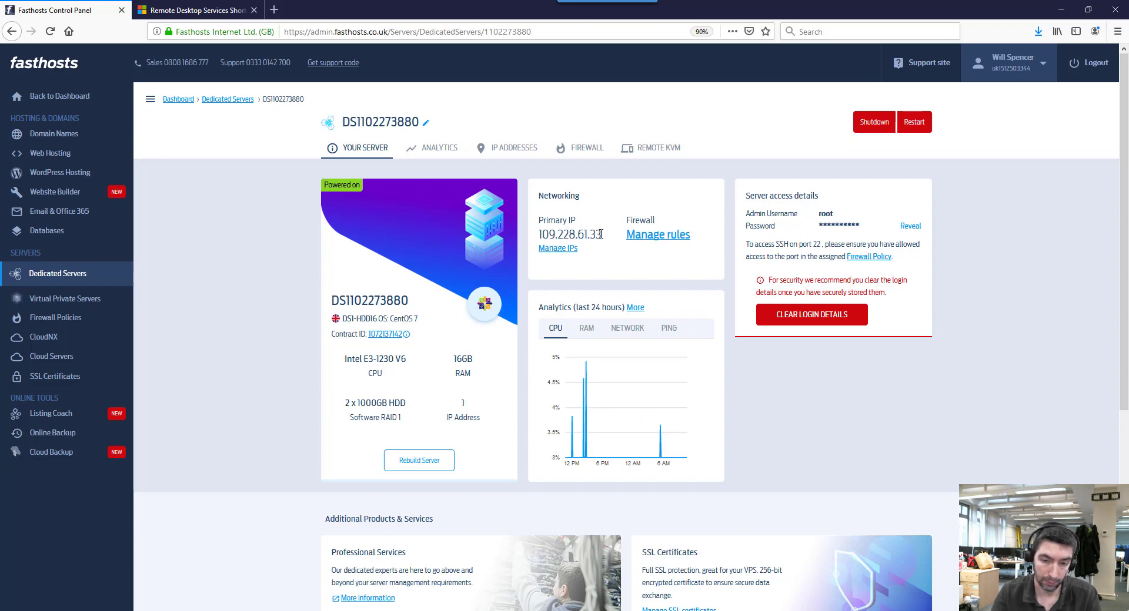
{"action": "left_click_drag", "start_coordinate": [600, 234], "coordinate": [539, 228]}
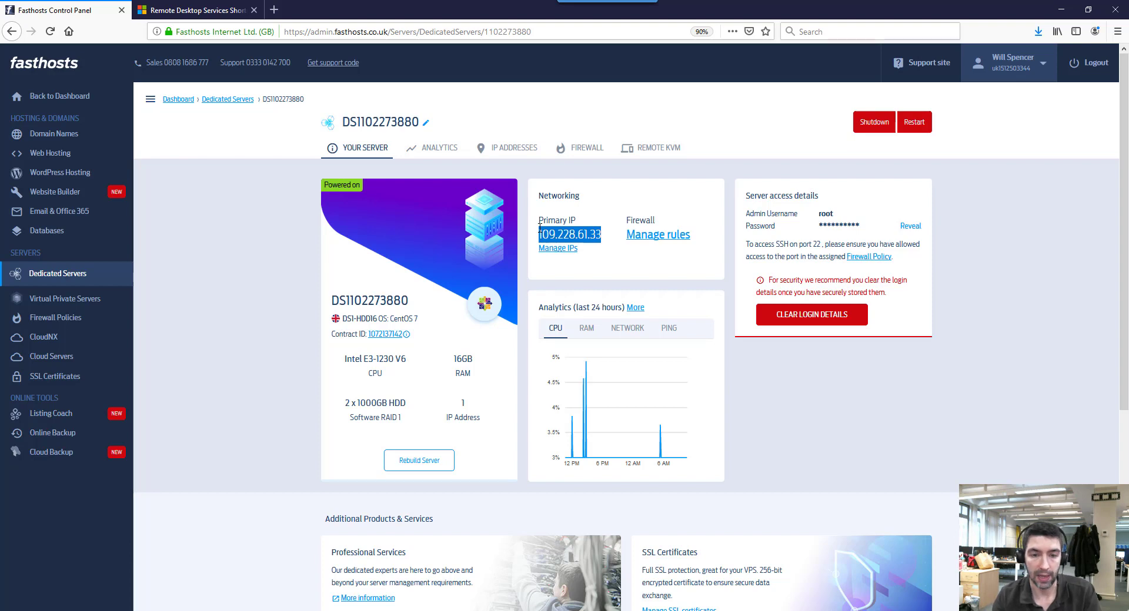
{"action": "left_click", "coordinate": [609, 265]}
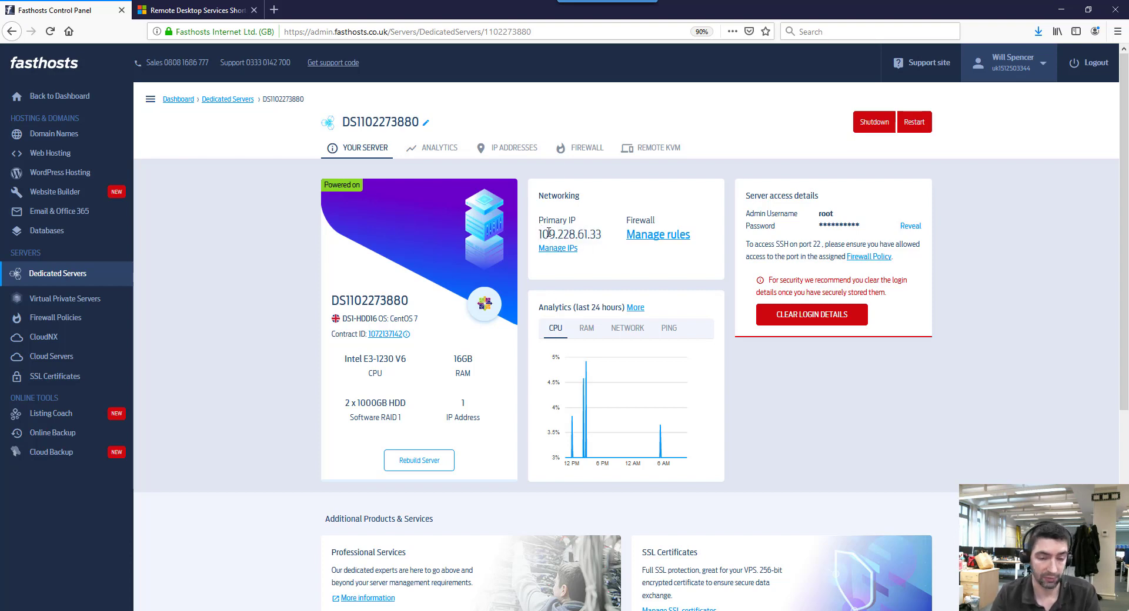
{"action": "left_click_drag", "start_coordinate": [545, 236], "coordinate": [601, 233]}
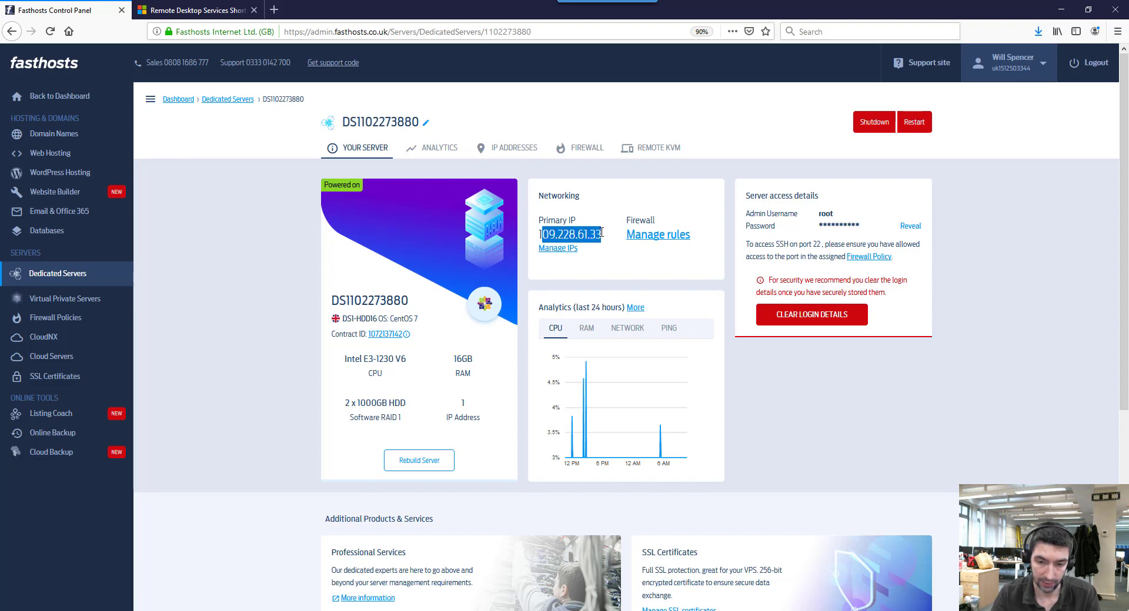
{"action": "left_click", "coordinate": [1021, 230]}
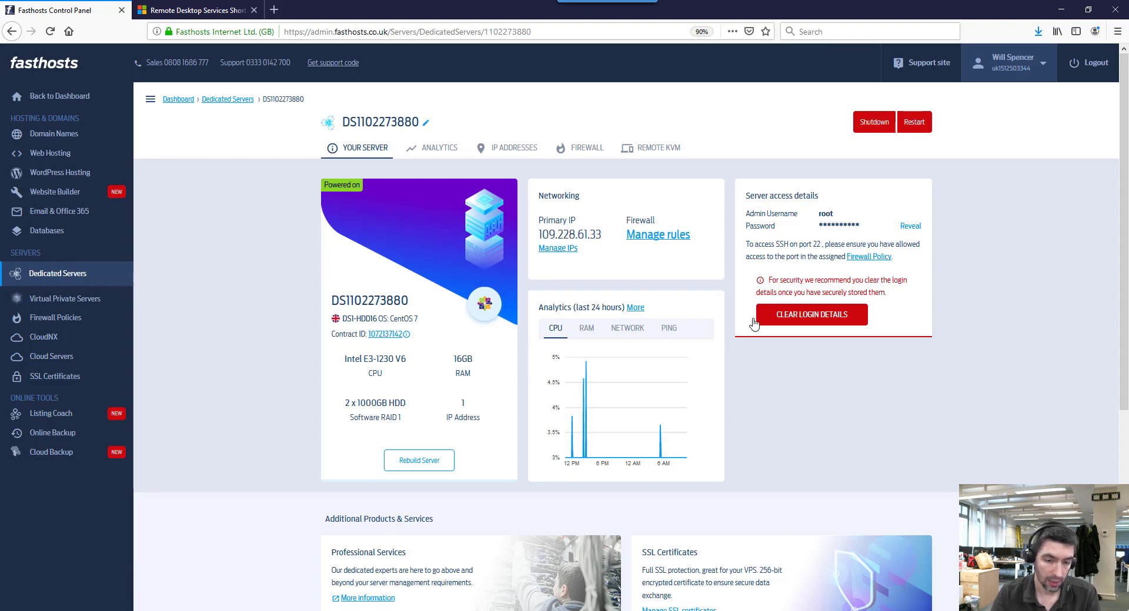
- Launch the CloudNX panel and view the Outlook 2016 server's host, user and image details
{"action": "left_click", "coordinate": [51, 340]}
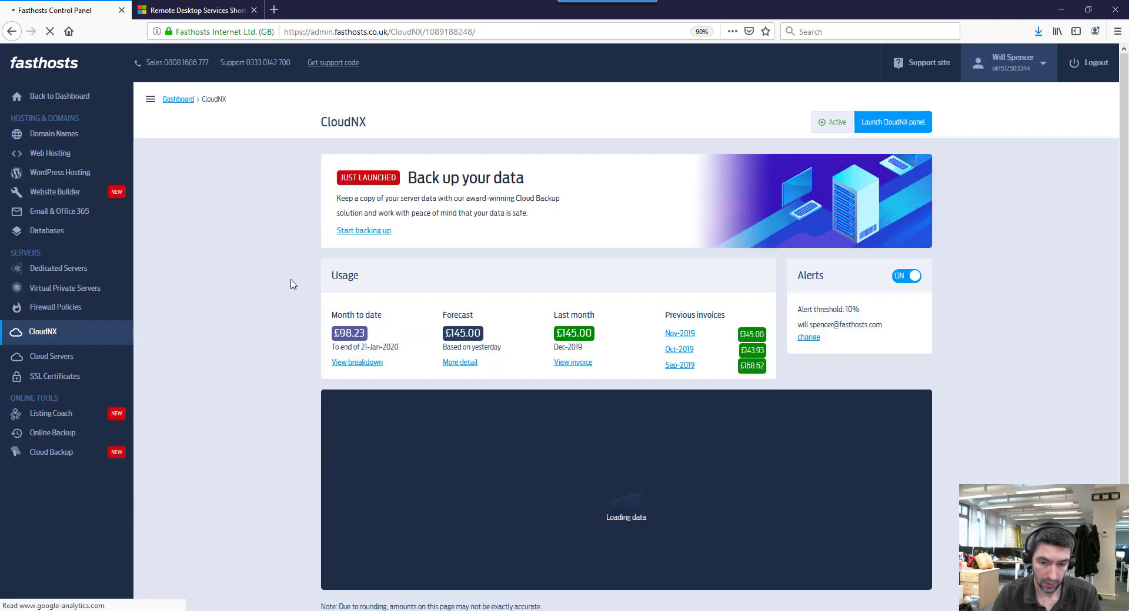
{"action": "left_click", "coordinate": [1050, 59]}
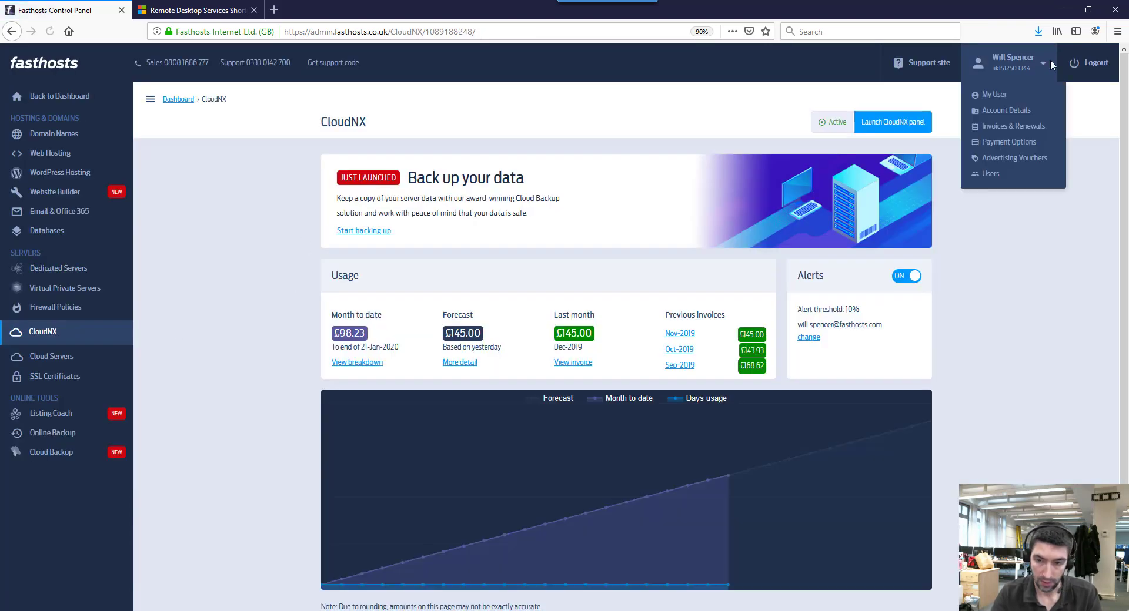
{"action": "left_click", "coordinate": [888, 123]}
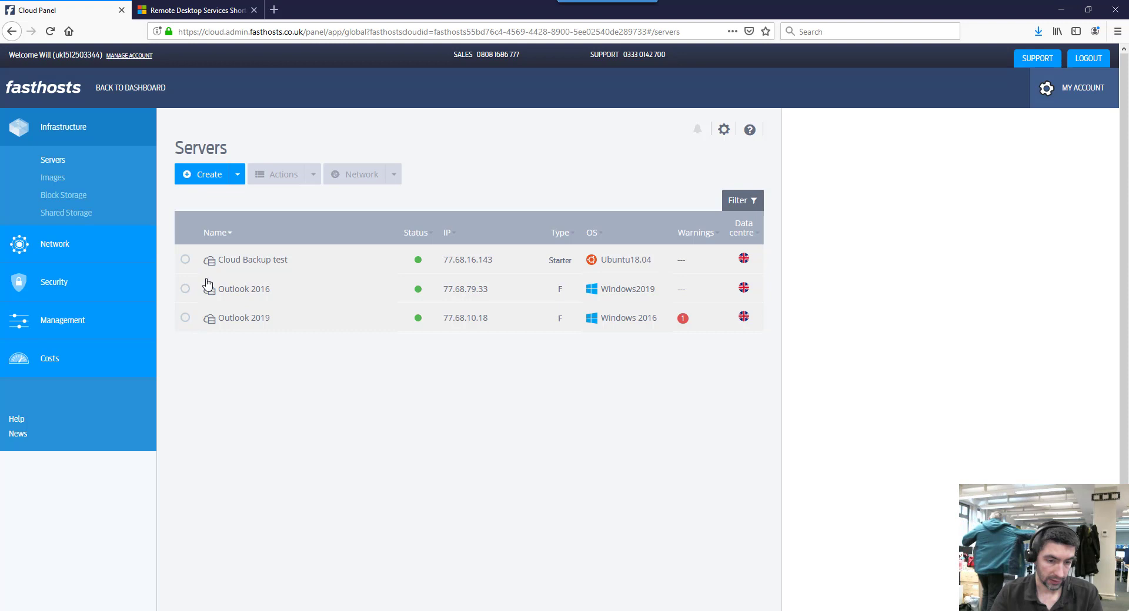
{"action": "left_click", "coordinate": [256, 291]}
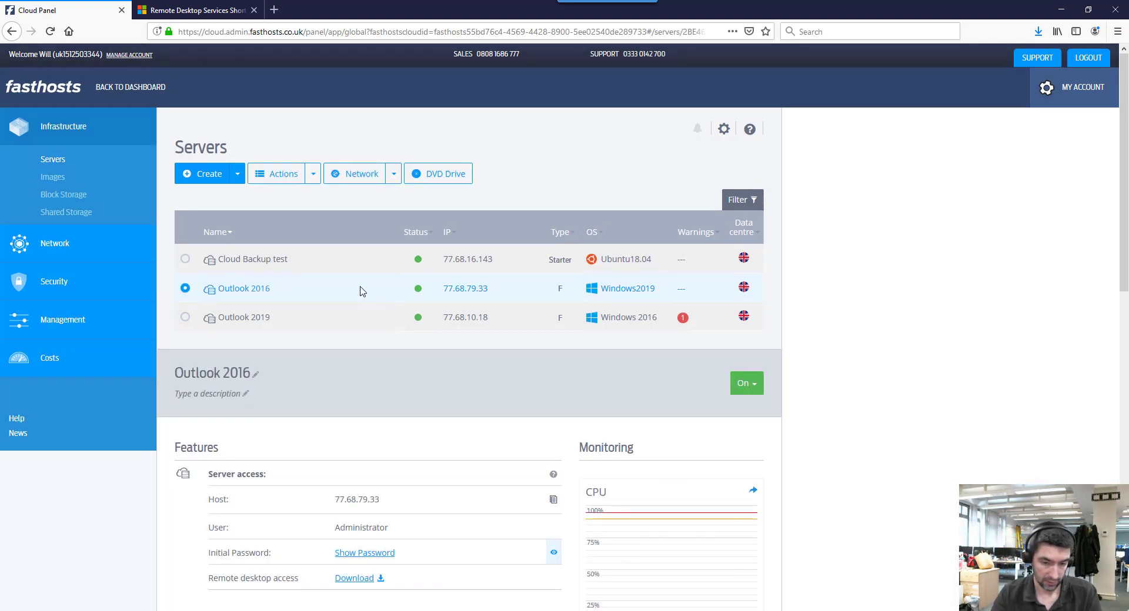
{"action": "scroll", "coordinate": [376, 279], "scroll_direction": "down", "scroll_amount": 2}
{"action": "scroll", "coordinate": [376, 280], "scroll_direction": "down", "scroll_amount": 2}
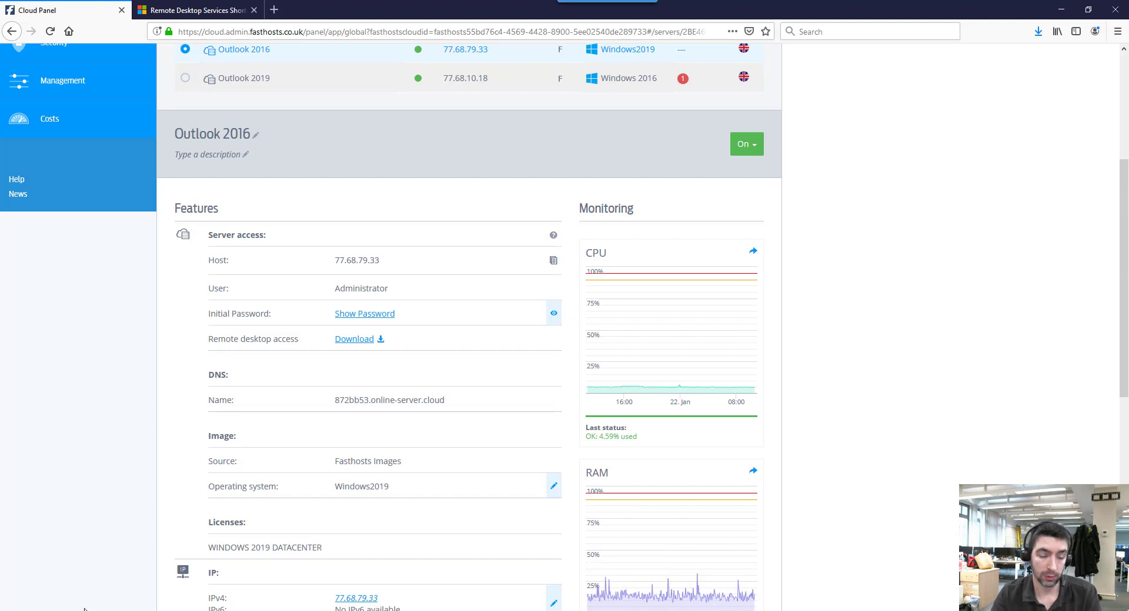
- Search the Start menu for 'remote' and launch Remote Desktop Connection
{"action": "mouse_move", "coordinate": [84, 609]}
{"action": "left_click", "coordinate": [13, 600]}
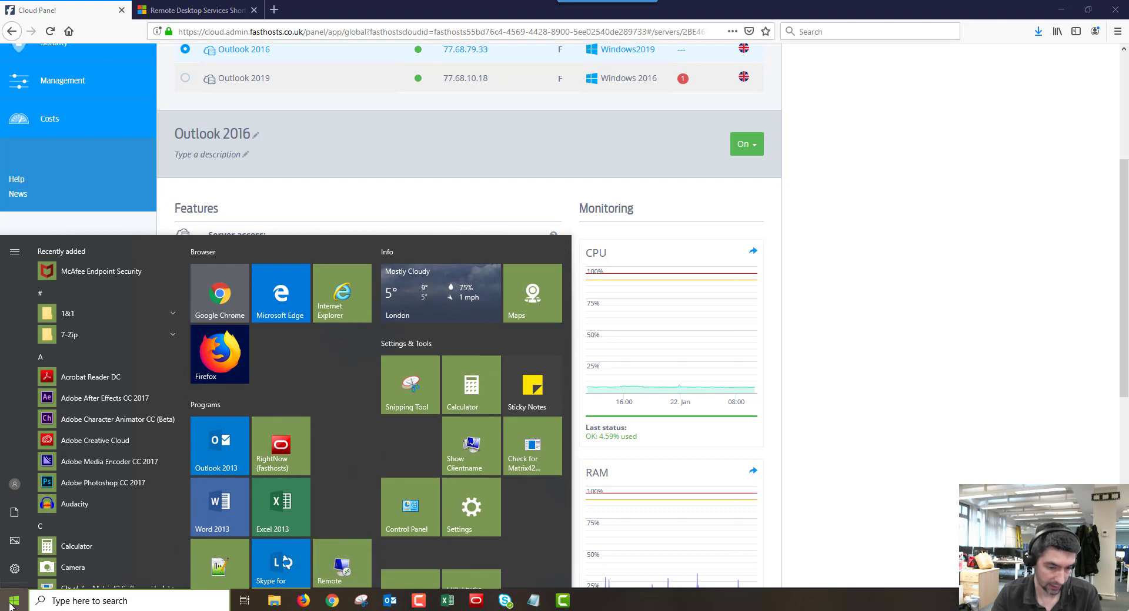
{"action": "type", "text": "re"}
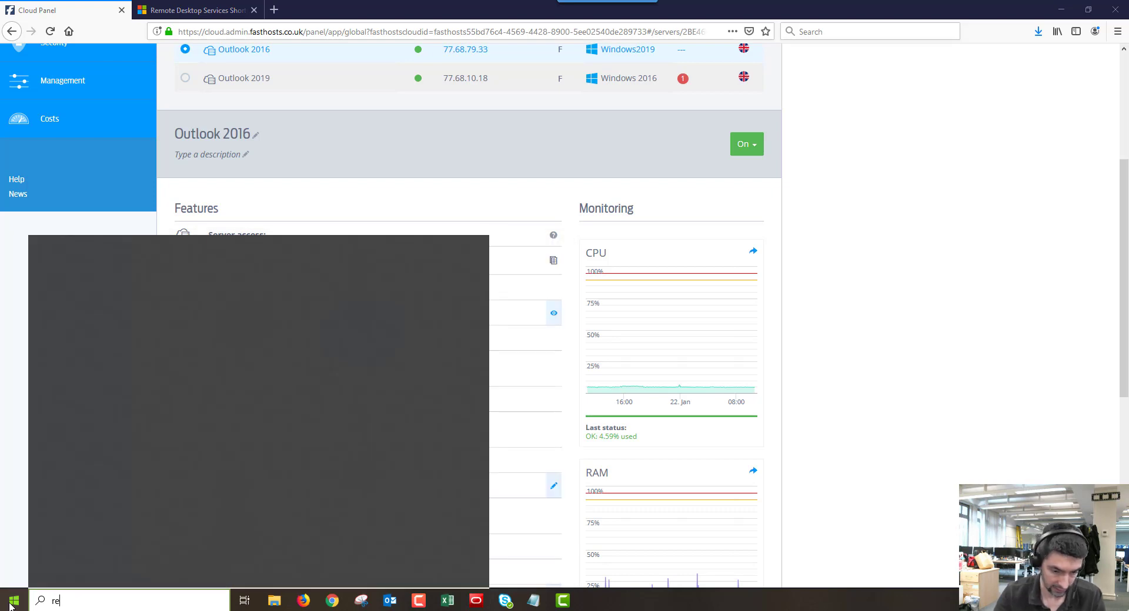
{"action": "type", "text": "mote"}
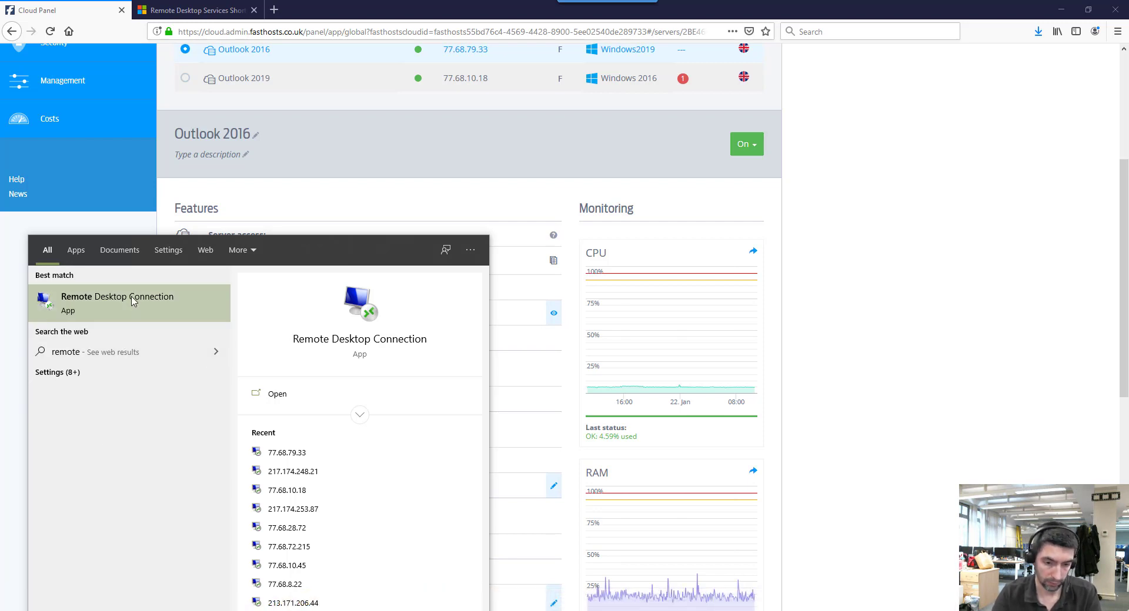
{"action": "left_click", "coordinate": [134, 302]}
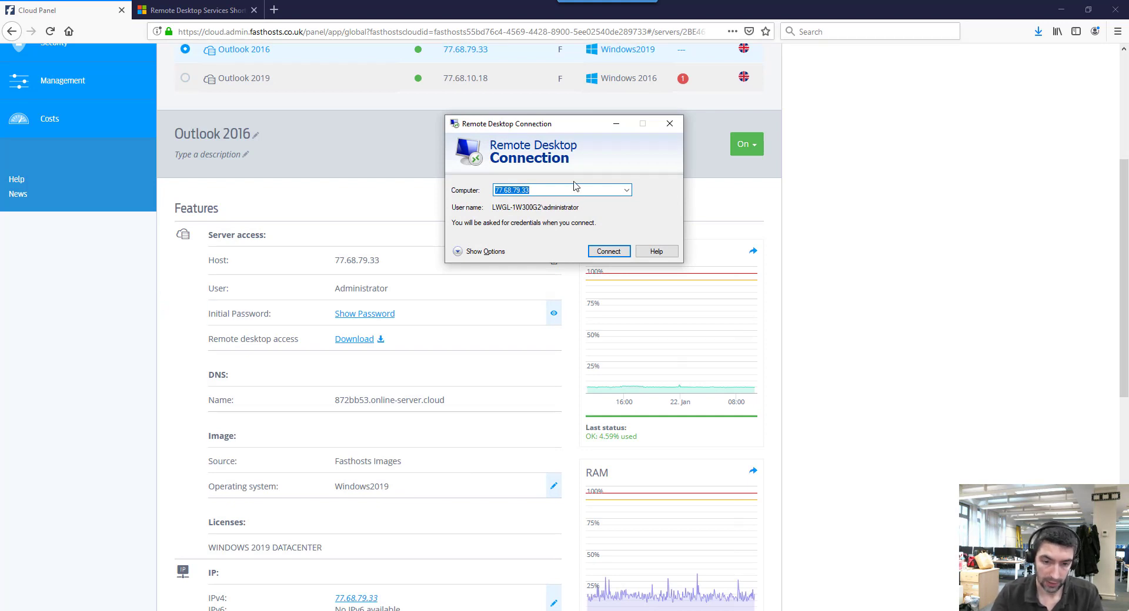
- Enter 77.68.79.33 as the computer and expand the full connection options
{"action": "left_click", "coordinate": [542, 191]}
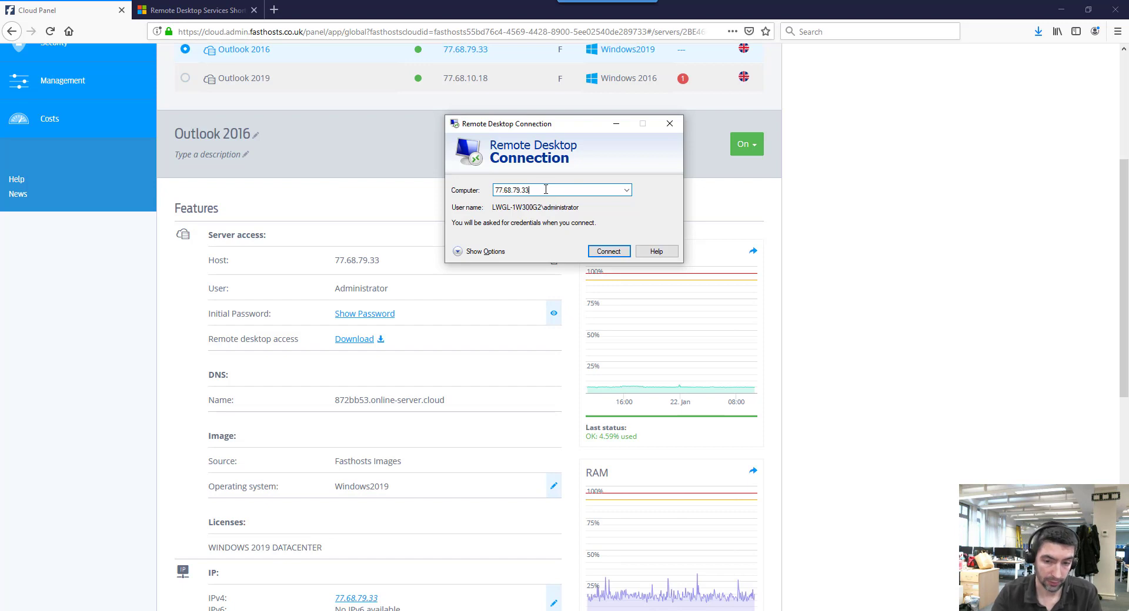
{"action": "left_click", "coordinate": [627, 190]}
{"action": "left_click", "coordinate": [627, 190]}
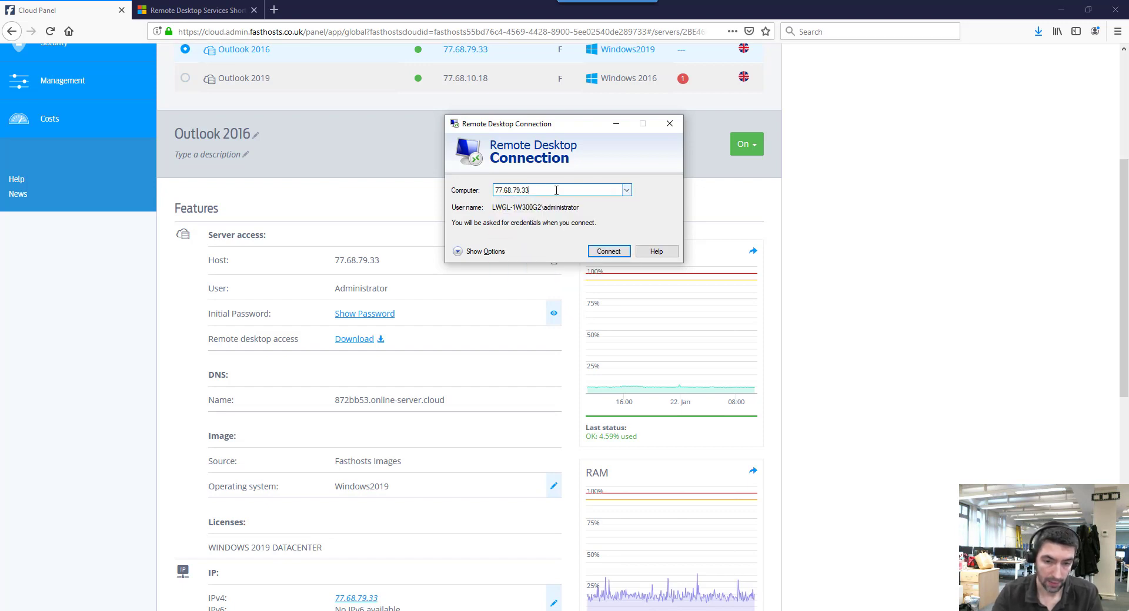
{"action": "double_click", "coordinate": [557, 190]}
{"action": "type", "text": "7"}
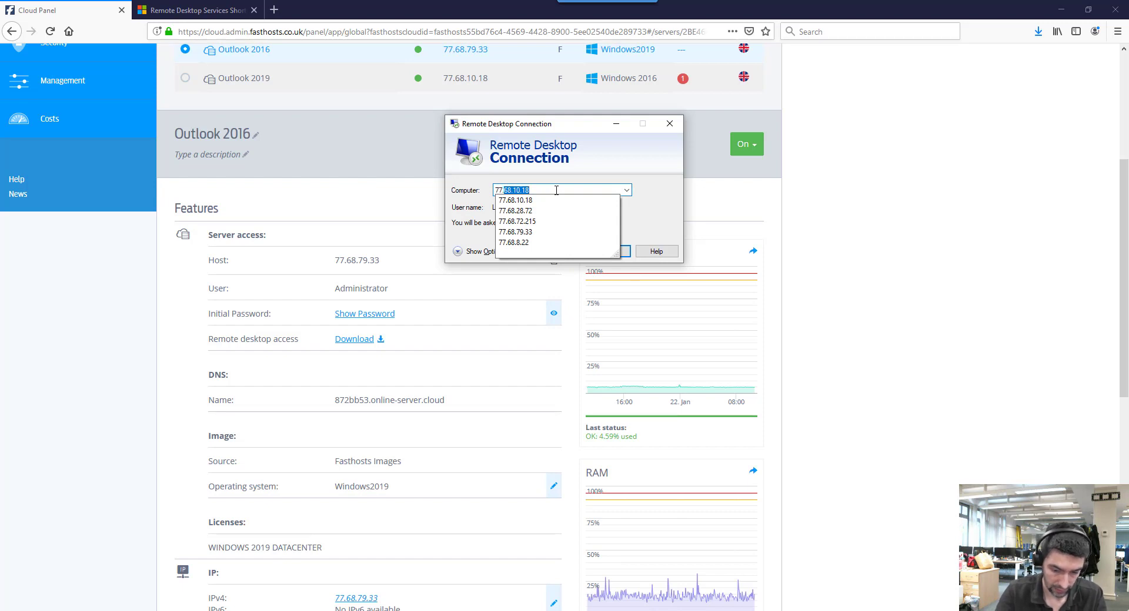
{"action": "type", "text": "7.68."}
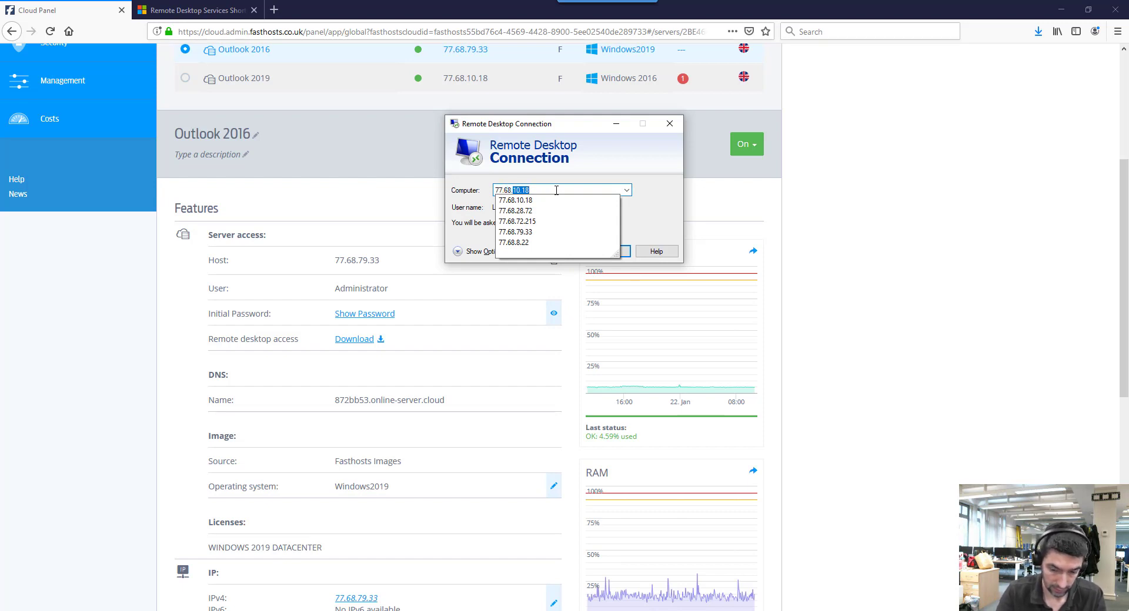
{"action": "type", "text": "79."}
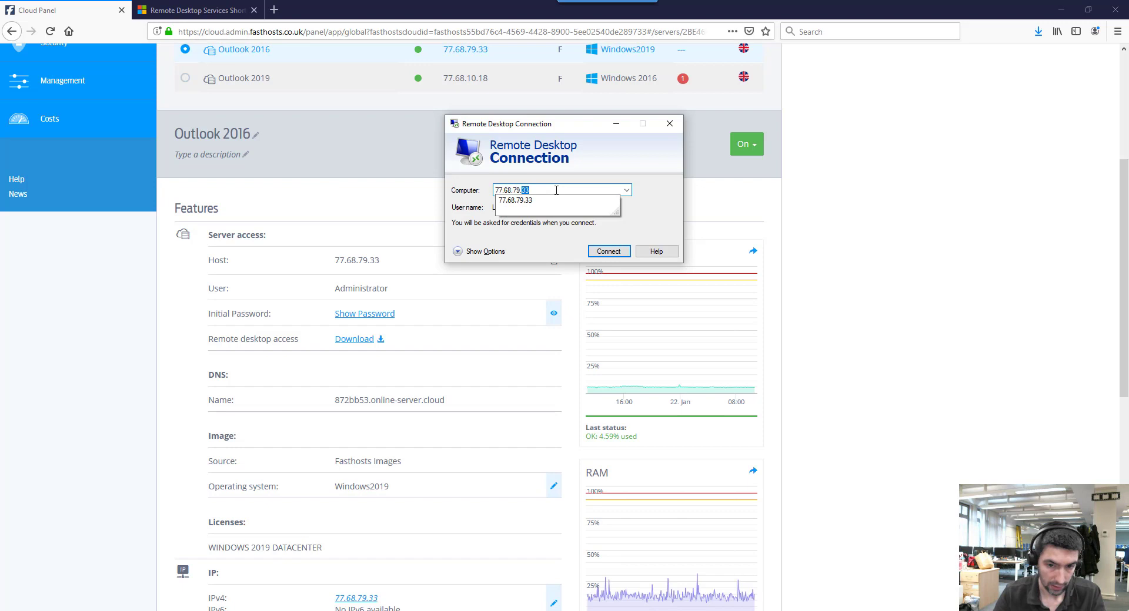
{"action": "type", "text": "33"}
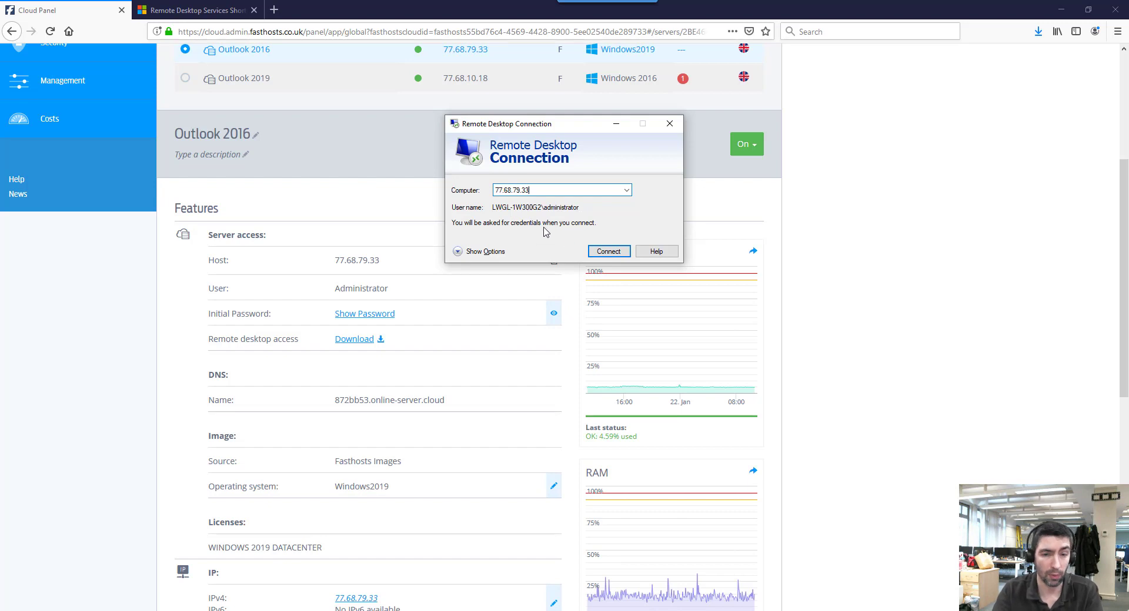
{"action": "left_click", "coordinate": [469, 256]}
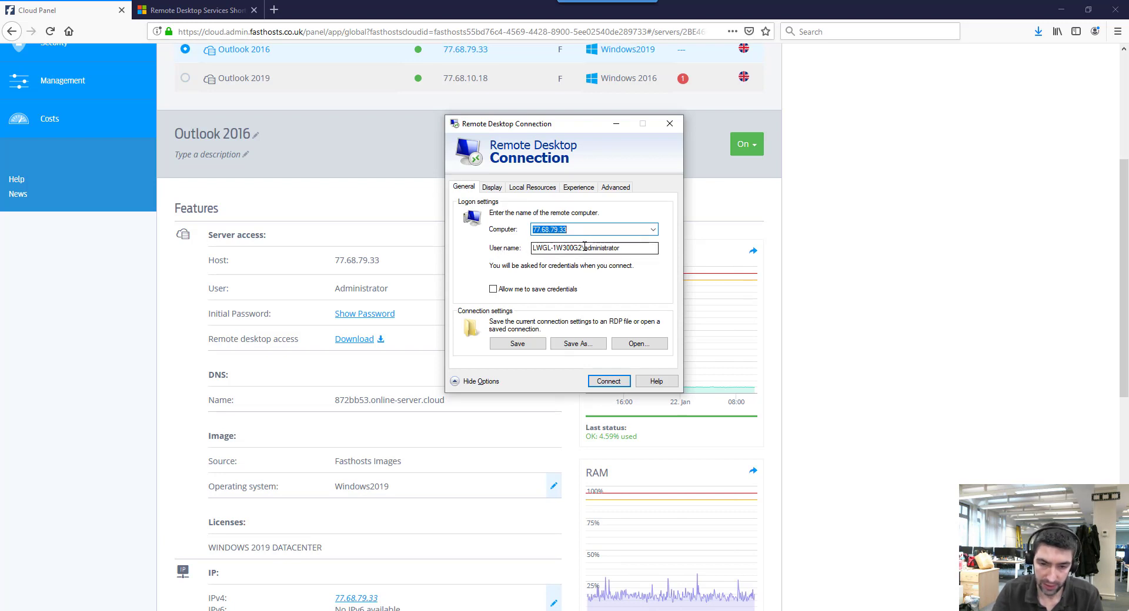
- Strip the machine-name prefix from the user name and view the Local Resources settings
{"action": "left_click_drag", "start_coordinate": [584, 247], "coordinate": [496, 245]}
{"action": "left_click", "coordinate": [577, 250]}
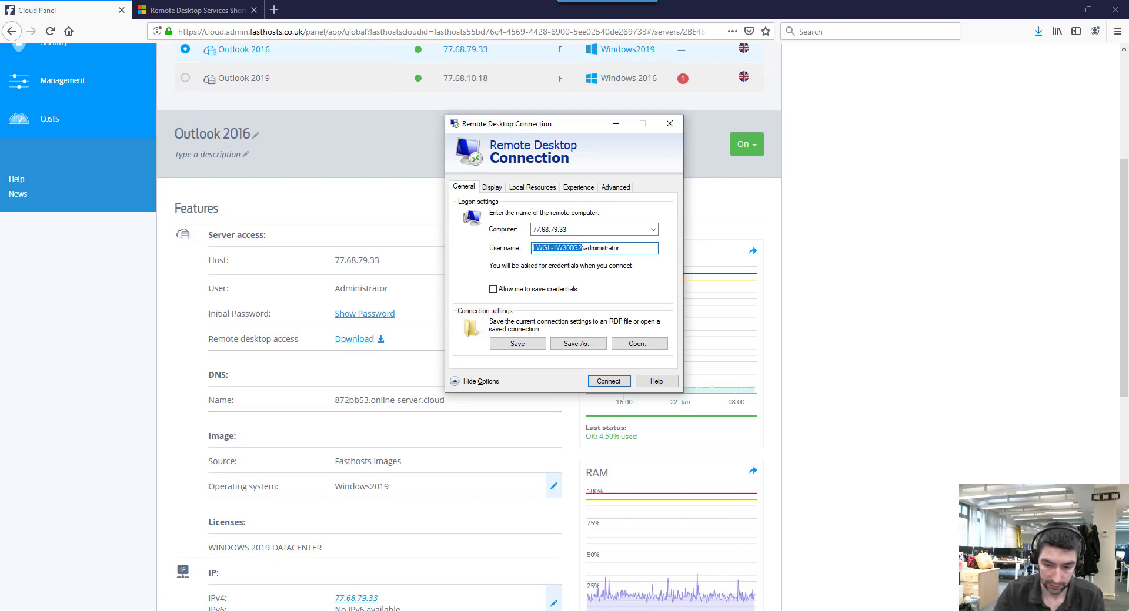
{"action": "key", "text": "BackSpace"}
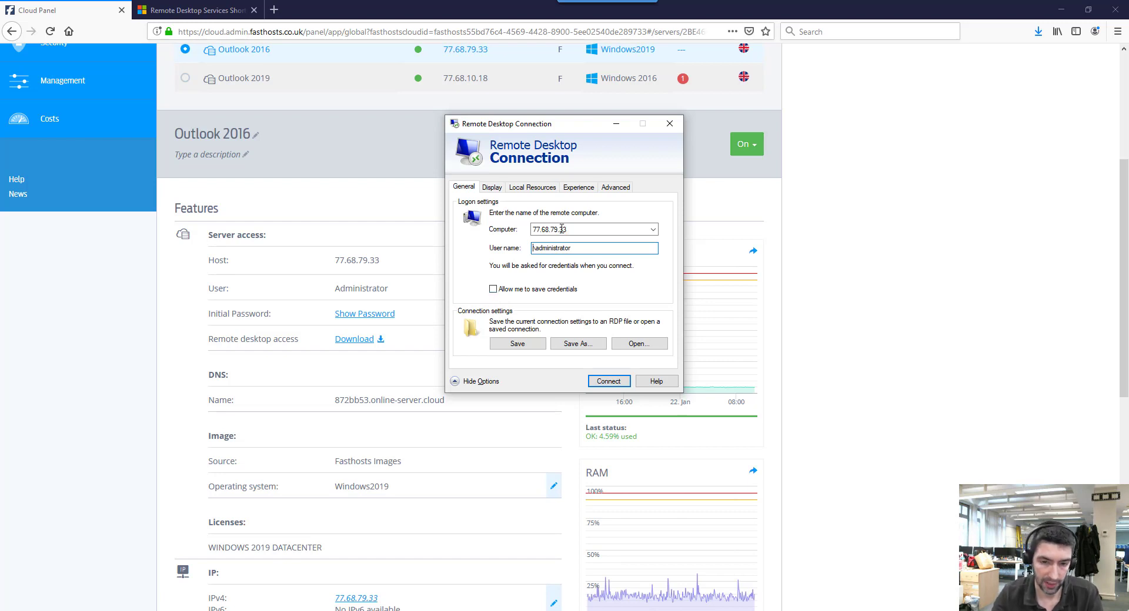
{"action": "left_click", "coordinate": [530, 188]}
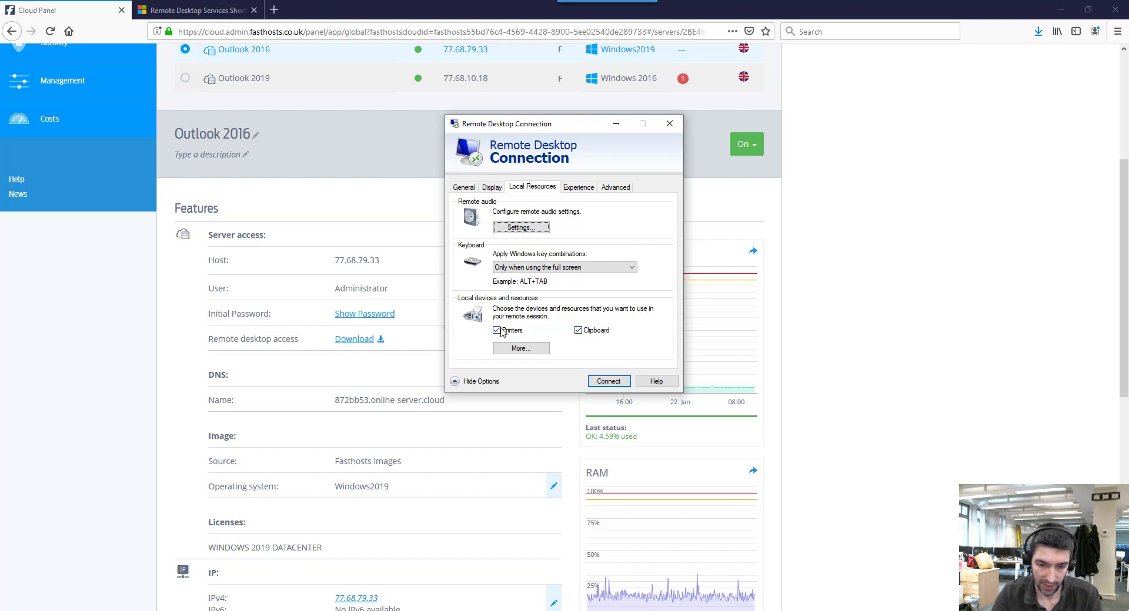
- Inspect the shareable drives without sharing any, then return to the General logon settings
{"action": "left_click", "coordinate": [524, 349]}
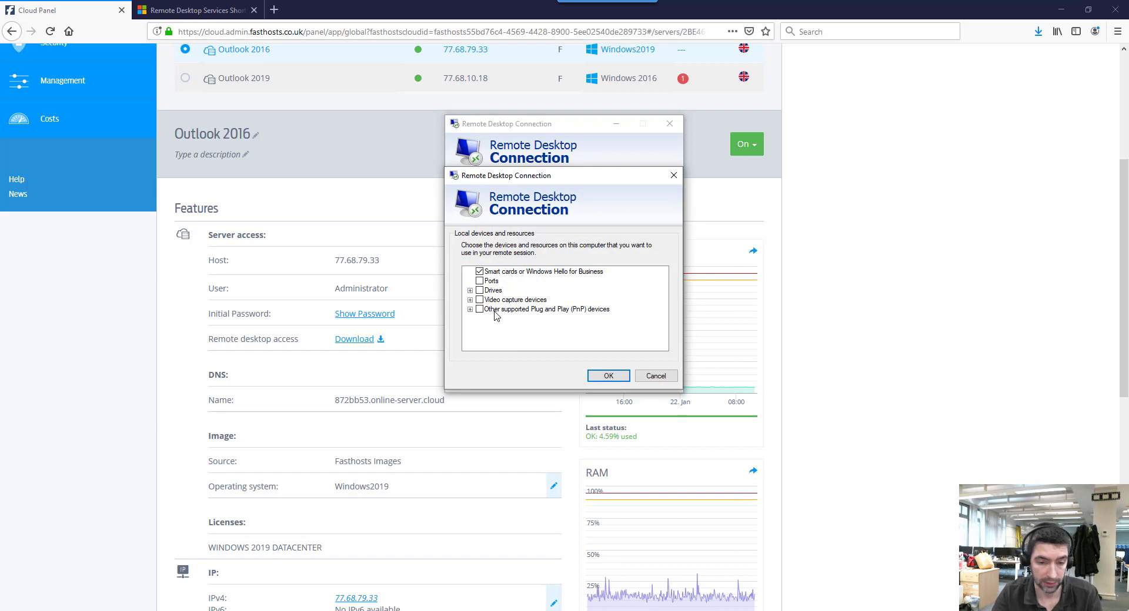
{"action": "left_click", "coordinate": [469, 291]}
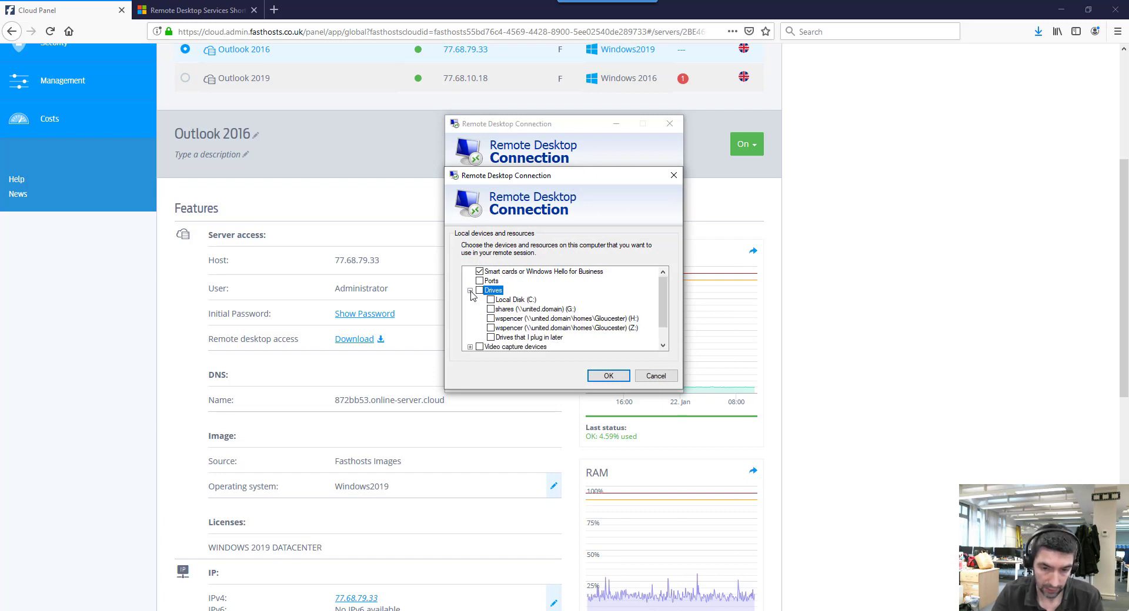
{"action": "left_click", "coordinate": [655, 376]}
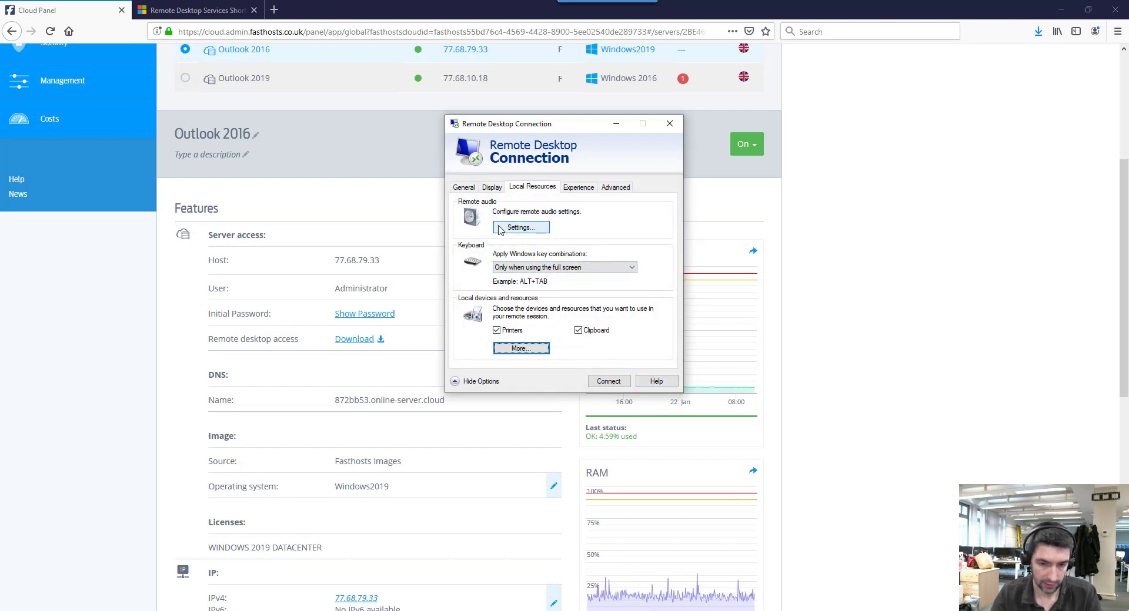
{"action": "left_click", "coordinate": [464, 187]}
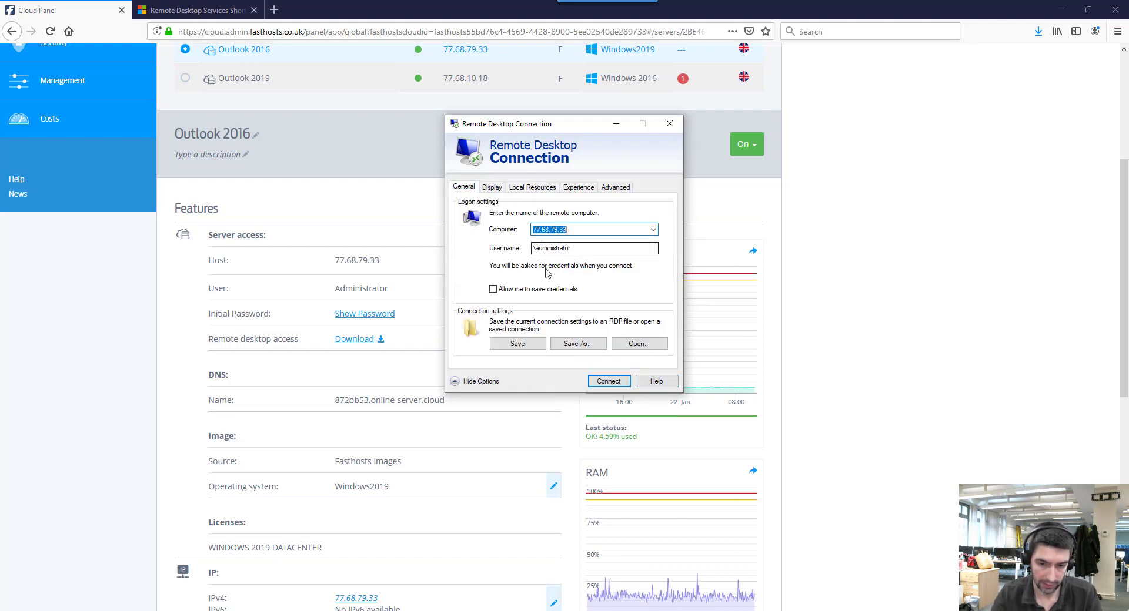
- Connect to 77.68.79.33 and log in with the server's initial password from the Cloud Panel
{"action": "left_click", "coordinate": [614, 382]}
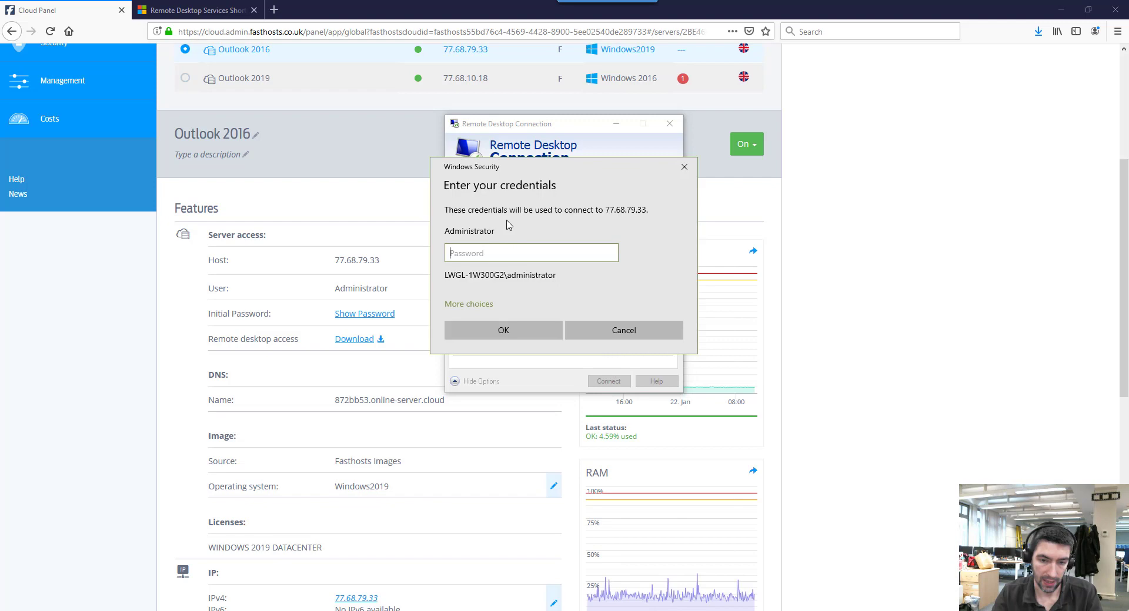
{"action": "left_click_drag", "start_coordinate": [498, 170], "coordinate": [500, 135]}
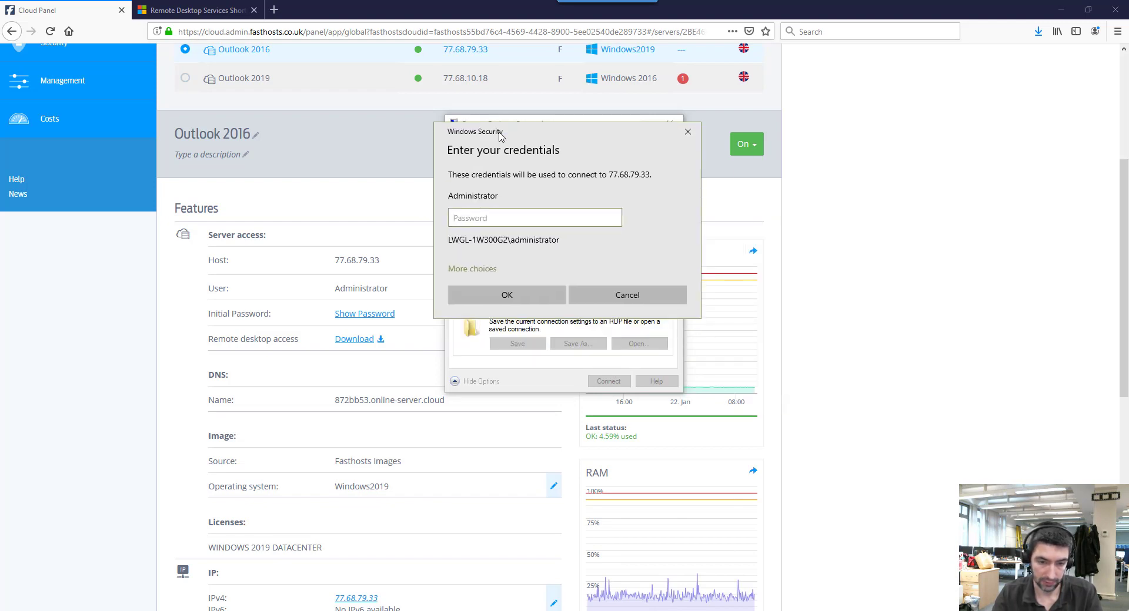
{"action": "left_click", "coordinate": [365, 314]}
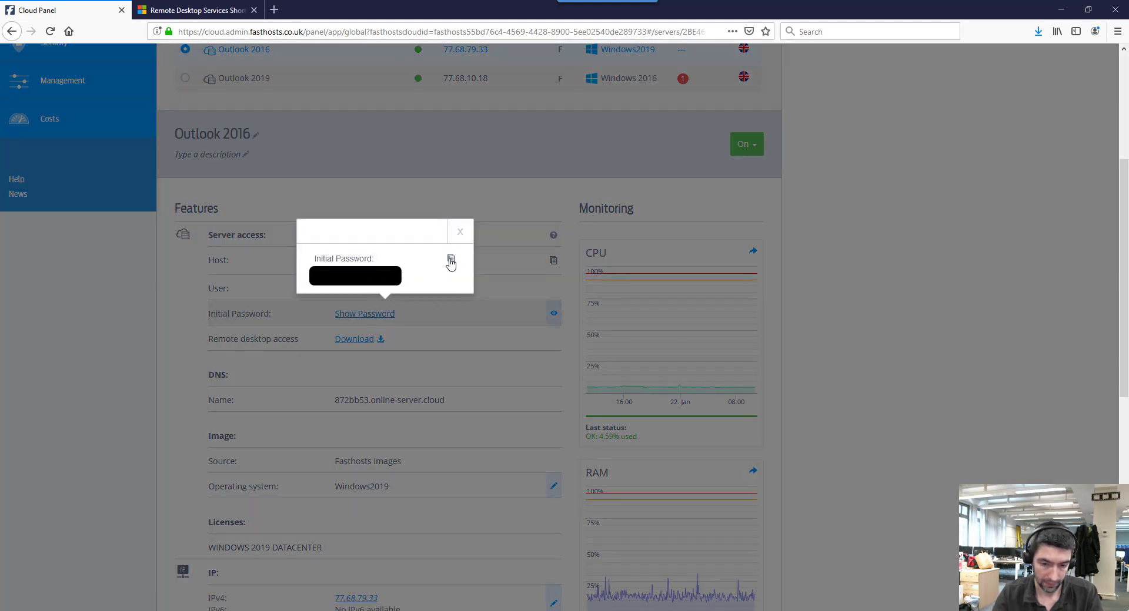
{"action": "left_click", "coordinate": [462, 234]}
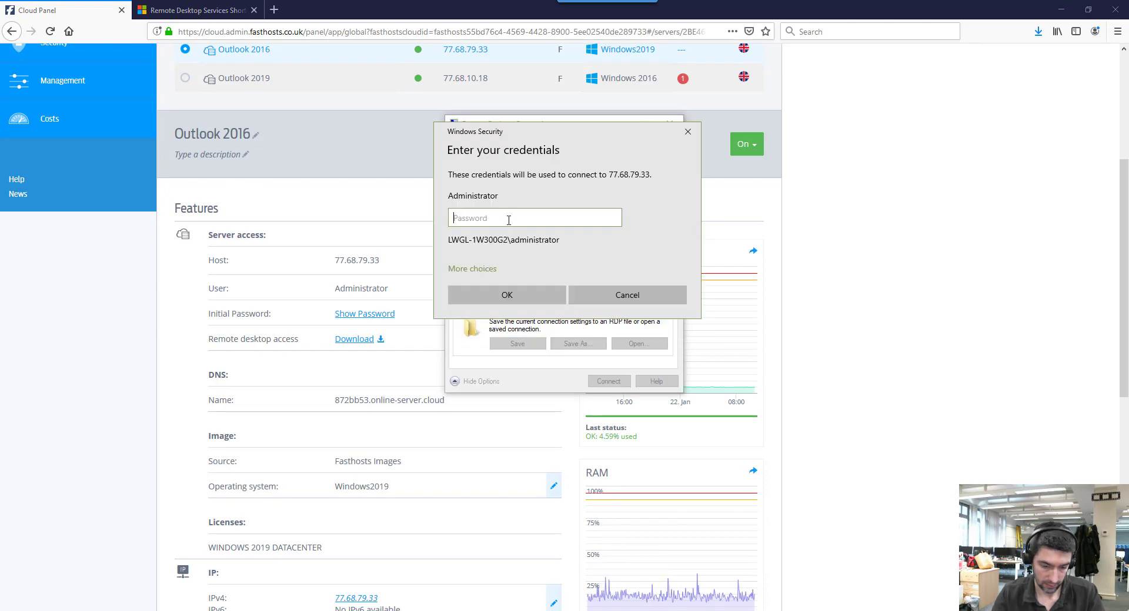
{"action": "key", "text": "ctrl+v"}
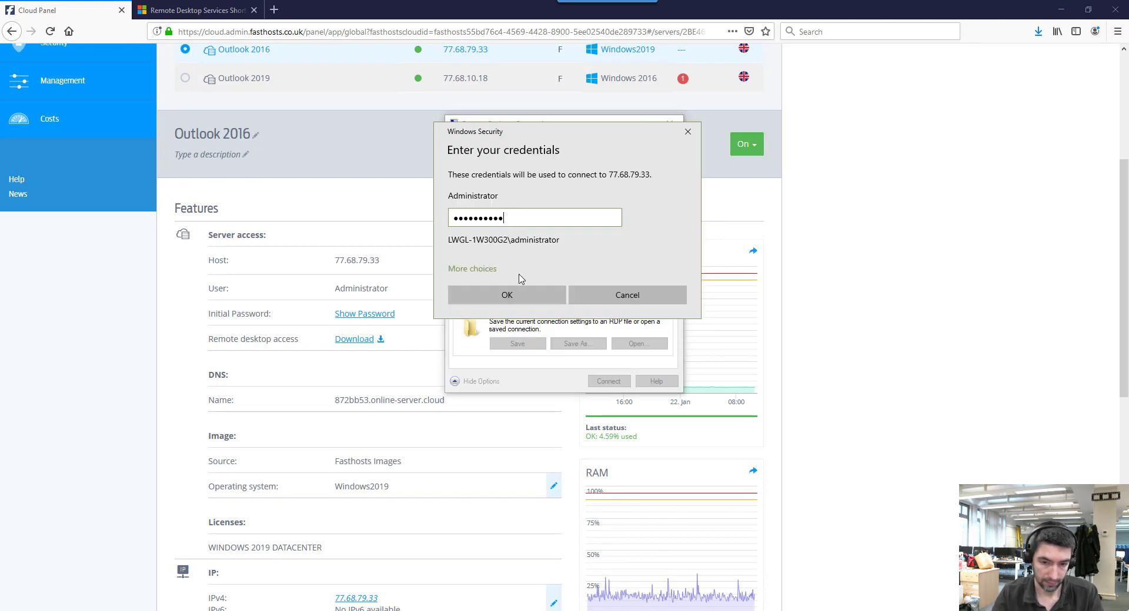
{"action": "left_click", "coordinate": [522, 295]}
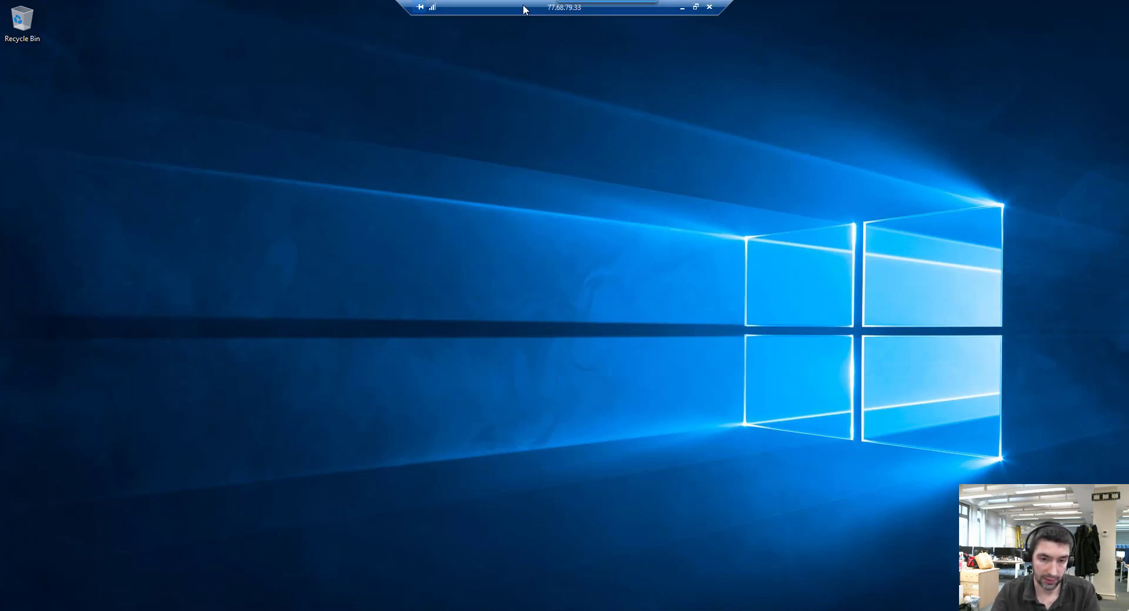
- Toggle the remote session between windowed and full screen, then open and close its Start menu
{"action": "left_click_drag", "start_coordinate": [523, 4], "coordinate": [797, 102]}
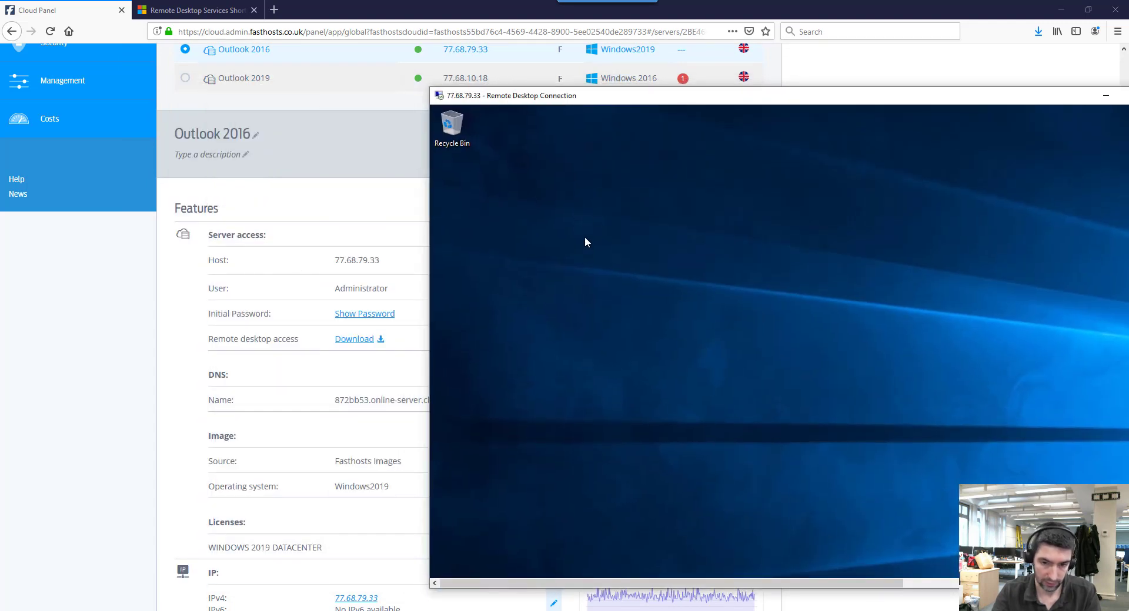
{"action": "double_click", "coordinate": [633, 100]}
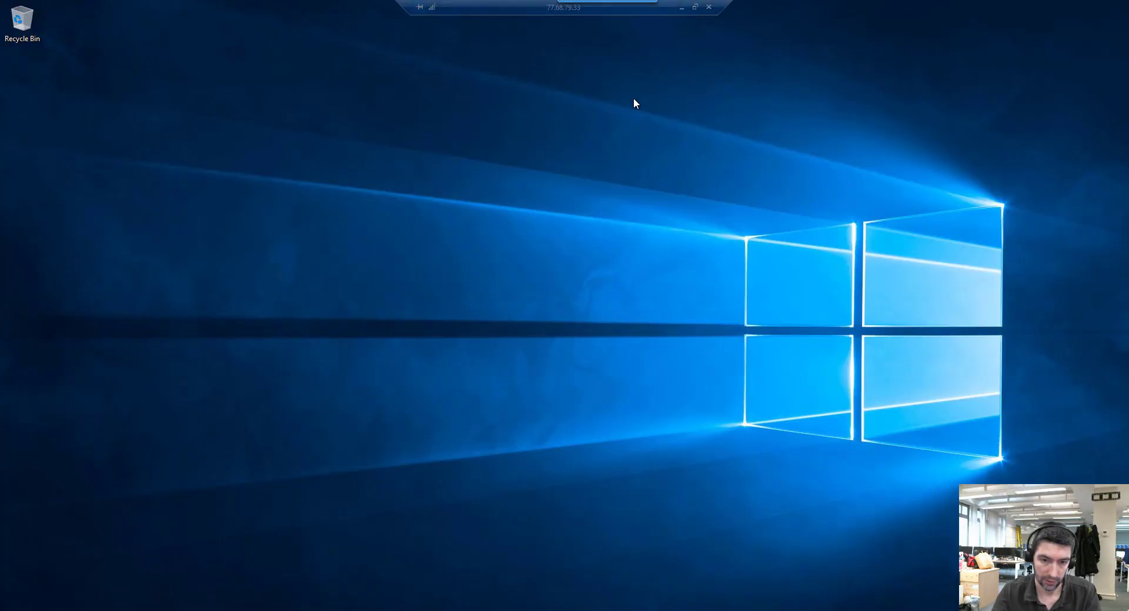
{"action": "left_click", "coordinate": [695, 7]}
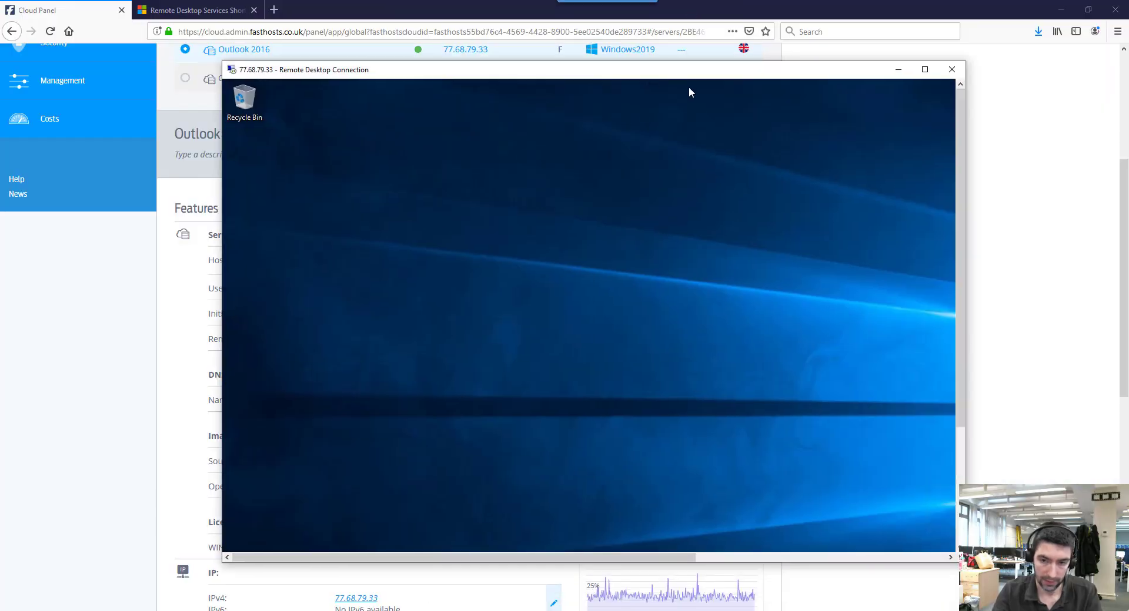
{"action": "left_click", "coordinate": [892, 69]}
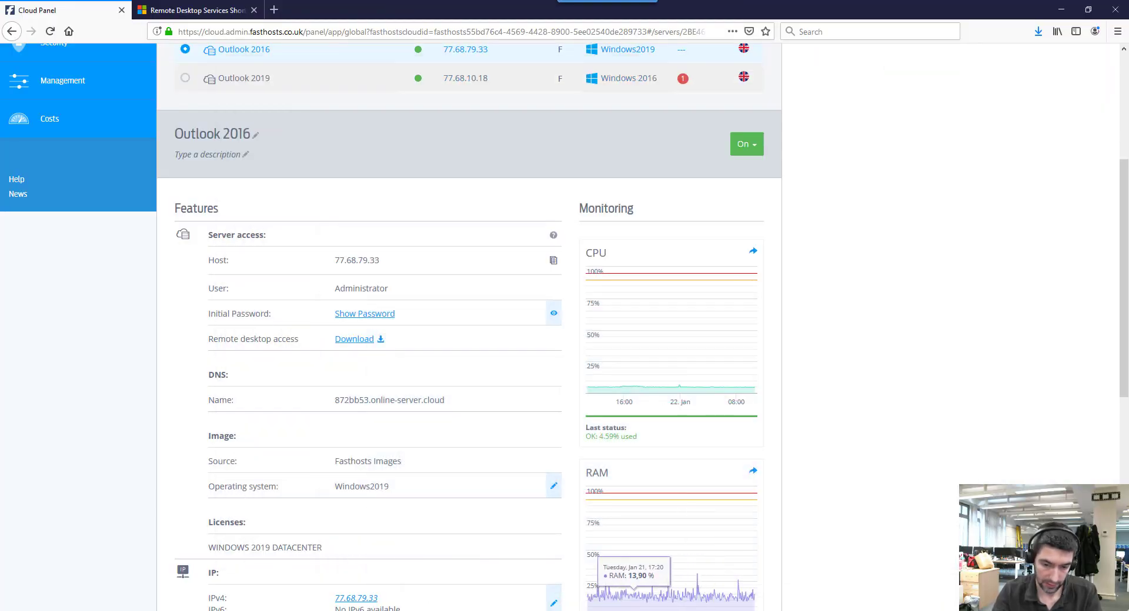
{"action": "key", "text": "alt+Tab"}
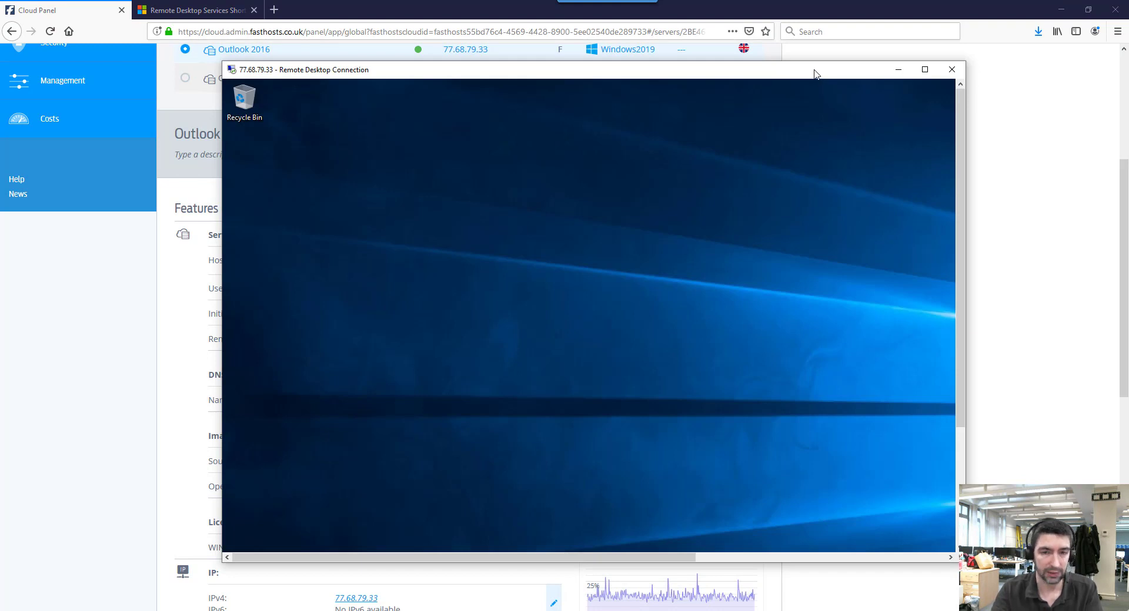
{"action": "double_click", "coordinate": [585, 73]}
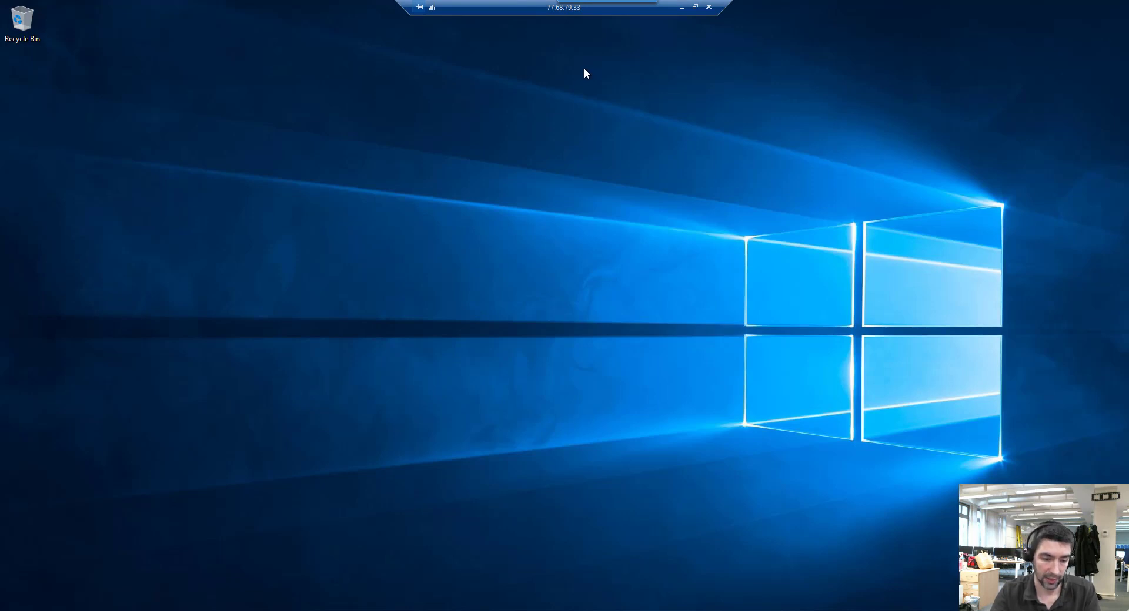
{"action": "key", "text": "super"}
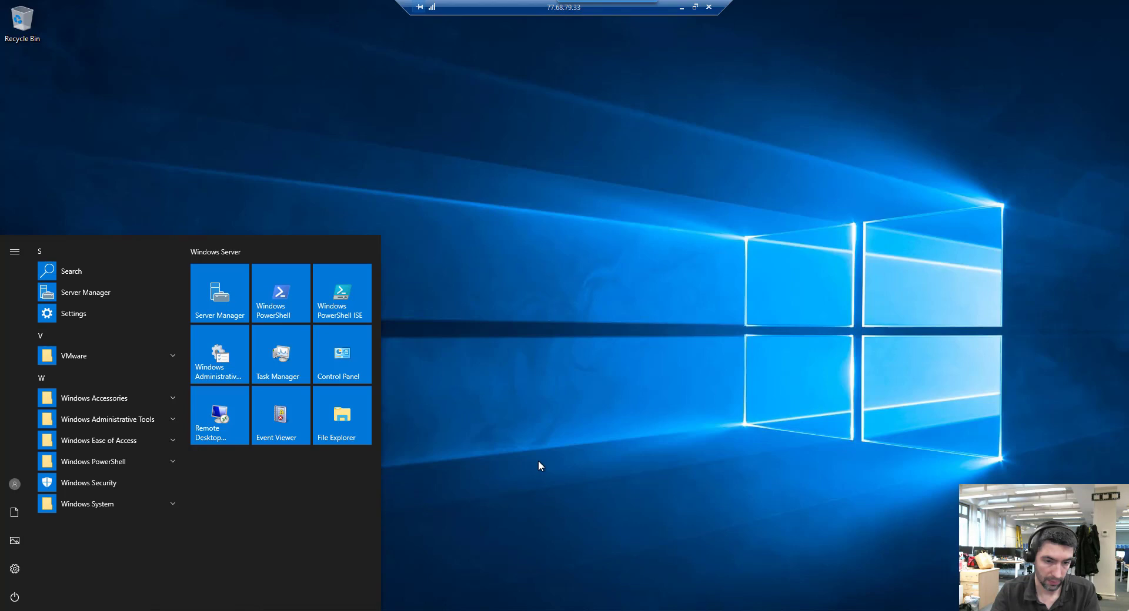
{"action": "left_click", "coordinate": [641, 195]}
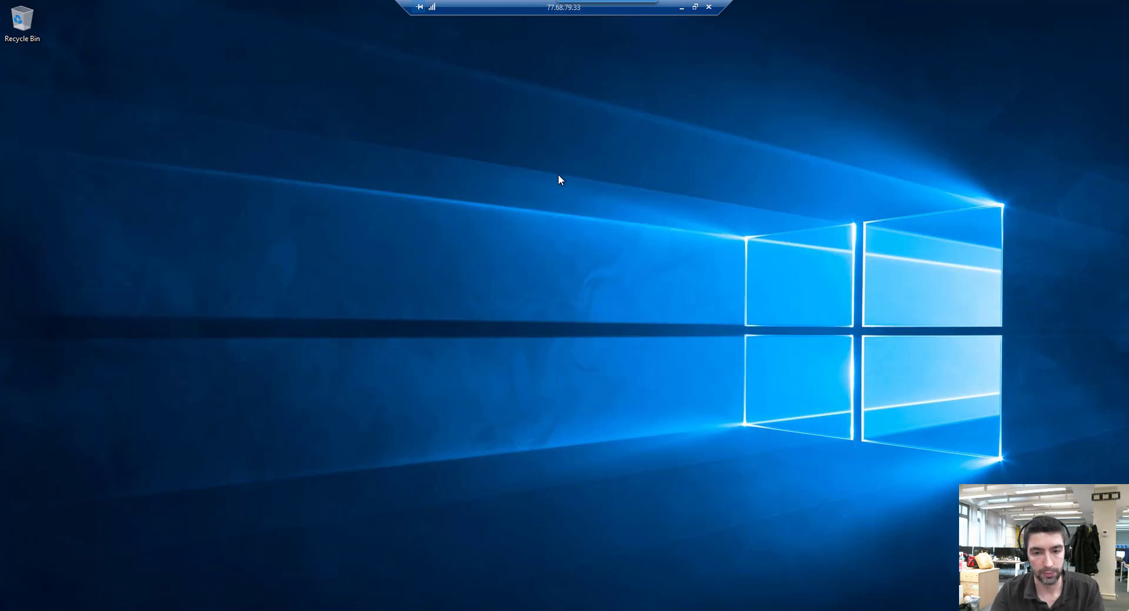
- Minimize the remote session and scroll through the Remote Desktop Services Shortcut Keys article
{"action": "left_click", "coordinate": [681, 7]}
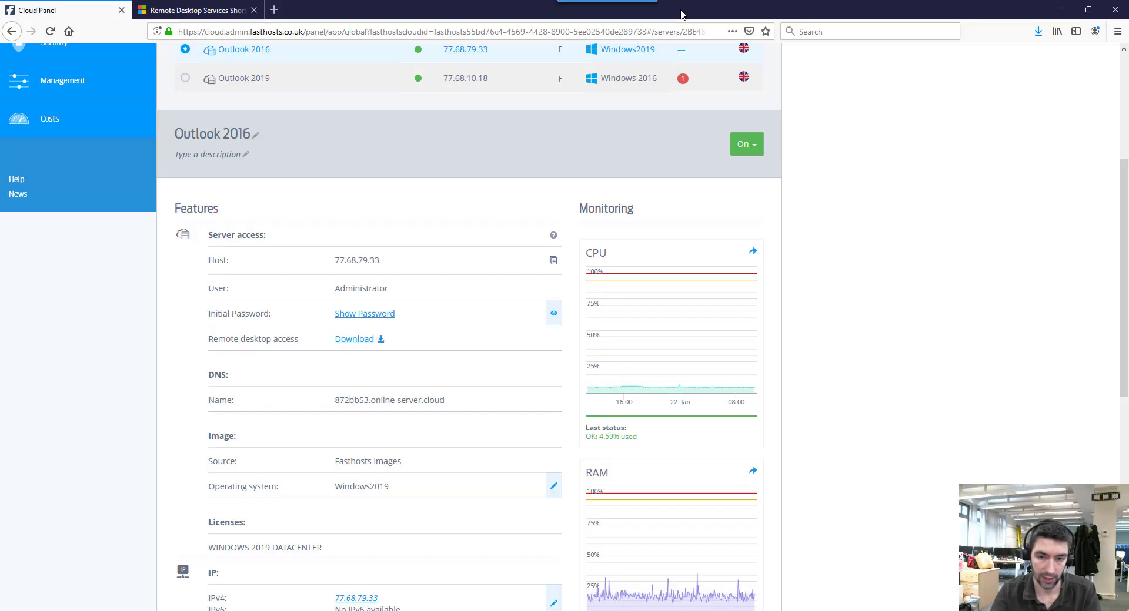
{"action": "left_click", "coordinate": [173, 14]}
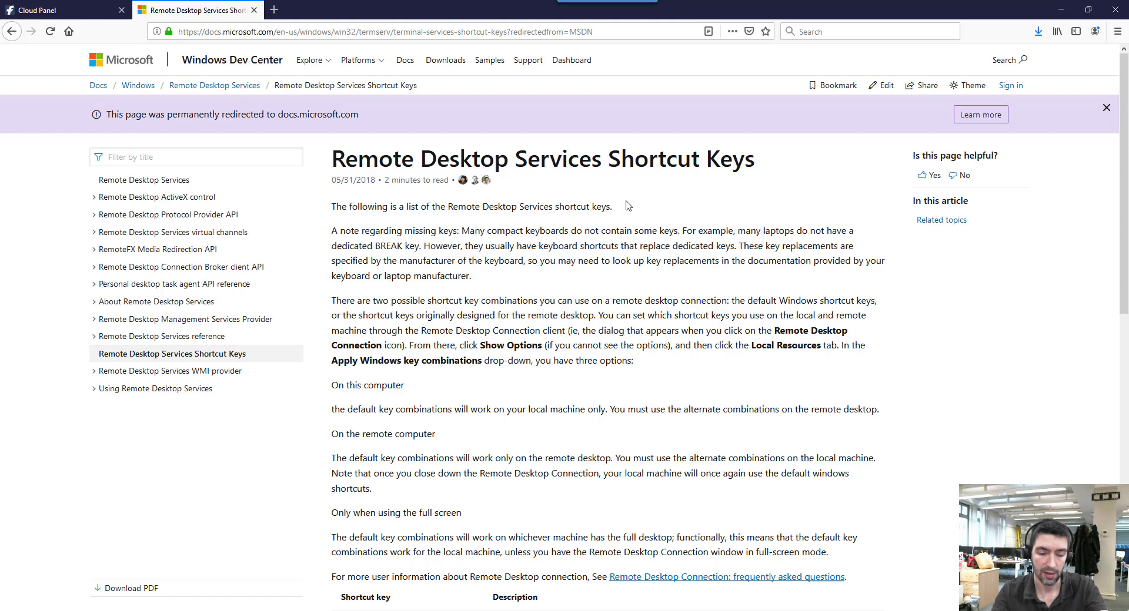
{"action": "scroll", "coordinate": [611, 207], "scroll_direction": "down", "scroll_amount": 7}
{"action": "scroll", "coordinate": [586, 206], "scroll_direction": "up", "scroll_amount": 4}
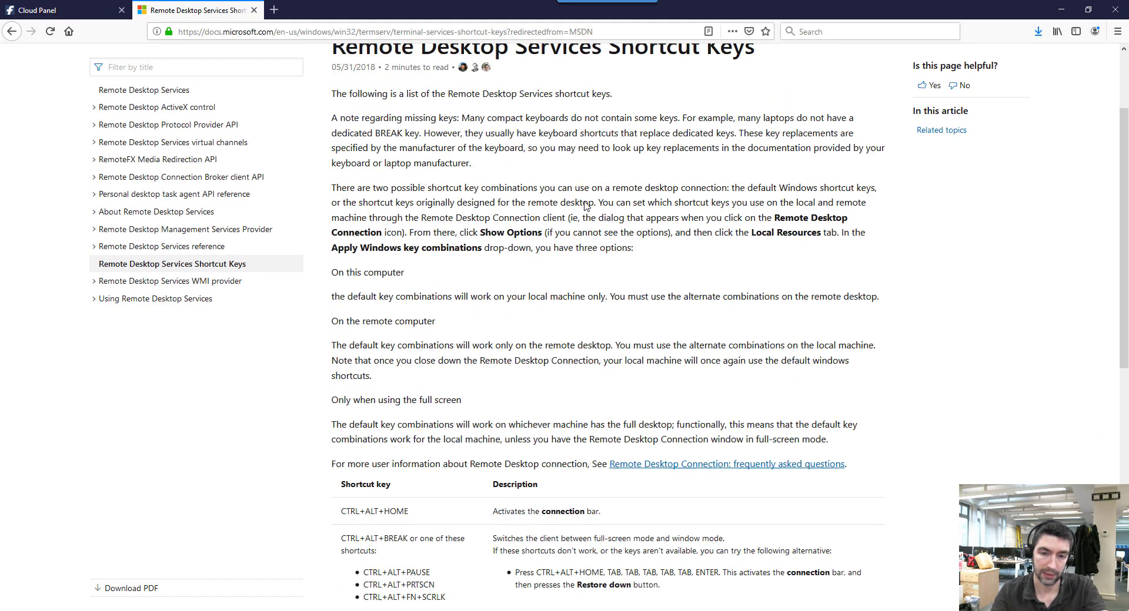
{"action": "scroll", "coordinate": [586, 206], "scroll_direction": "up", "scroll_amount": 3}
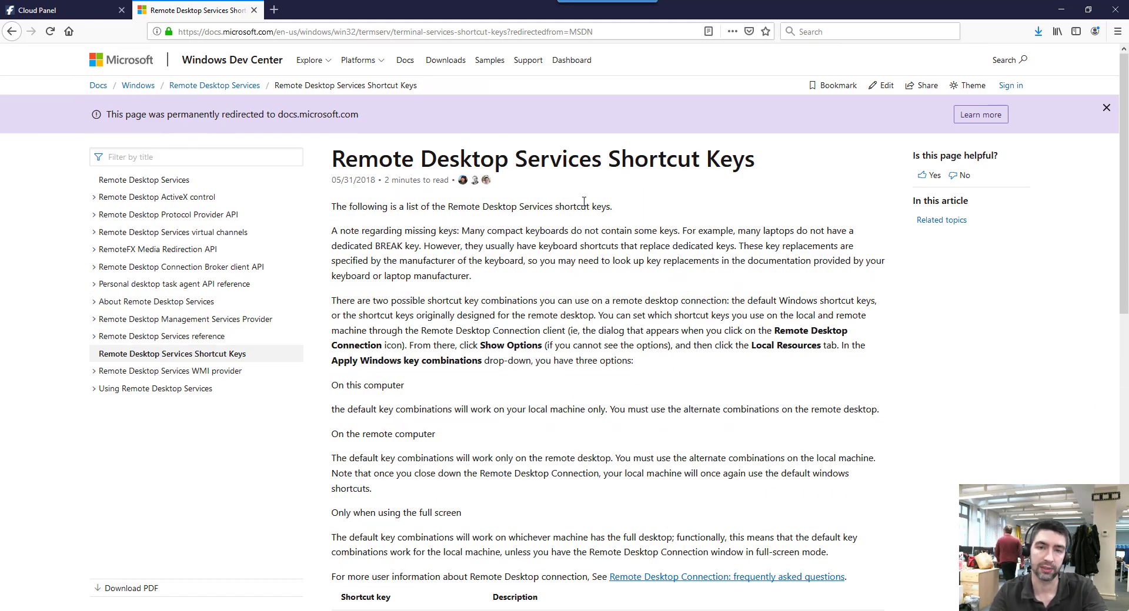